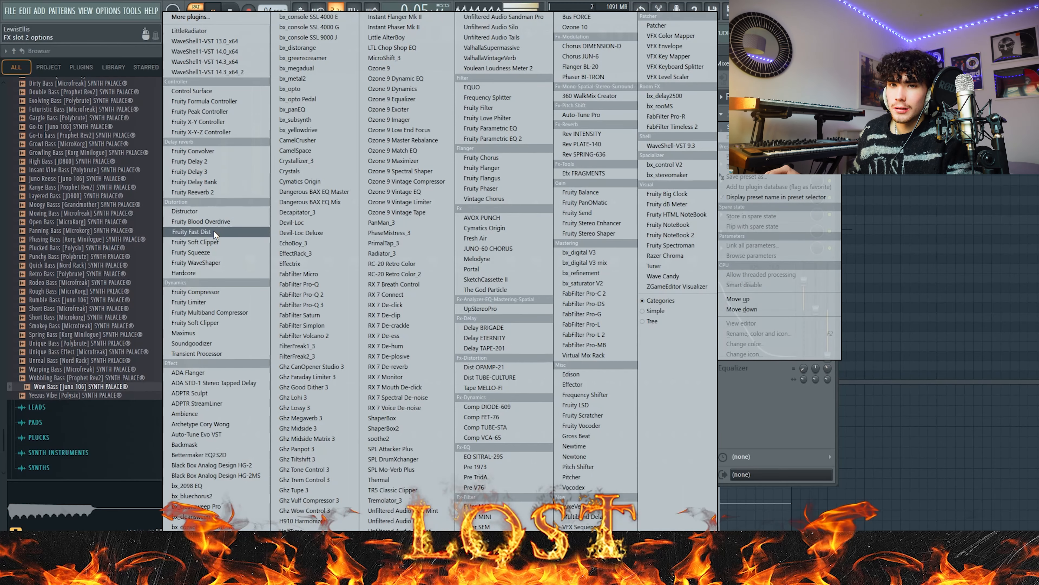
Load Fruity Fast Dist into effect slot 2 of the selected mixer track and play the pattern.
left_click(213, 231)
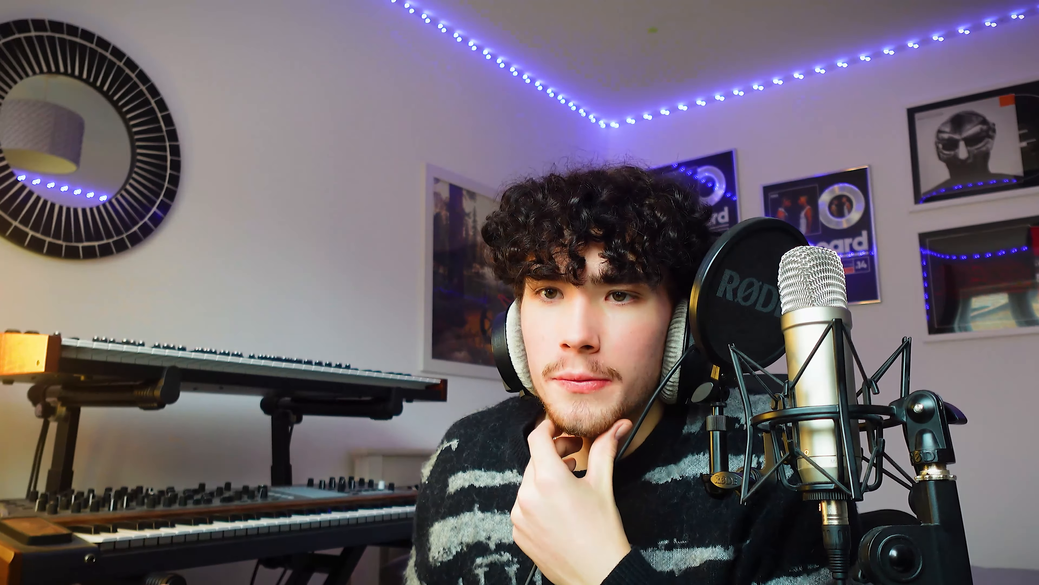
left_click_drag(757, 181, 687, 157)
key("space")
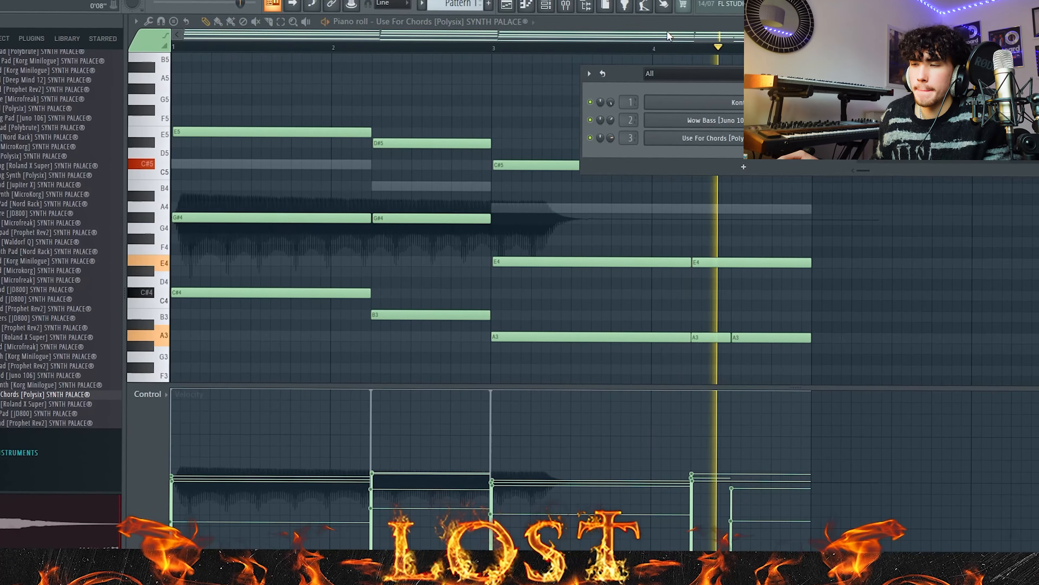
Add Fruity Love Philter to the first effect slot of Insert 3 and adjust its filter cutoff to about 62%.
key("F6")
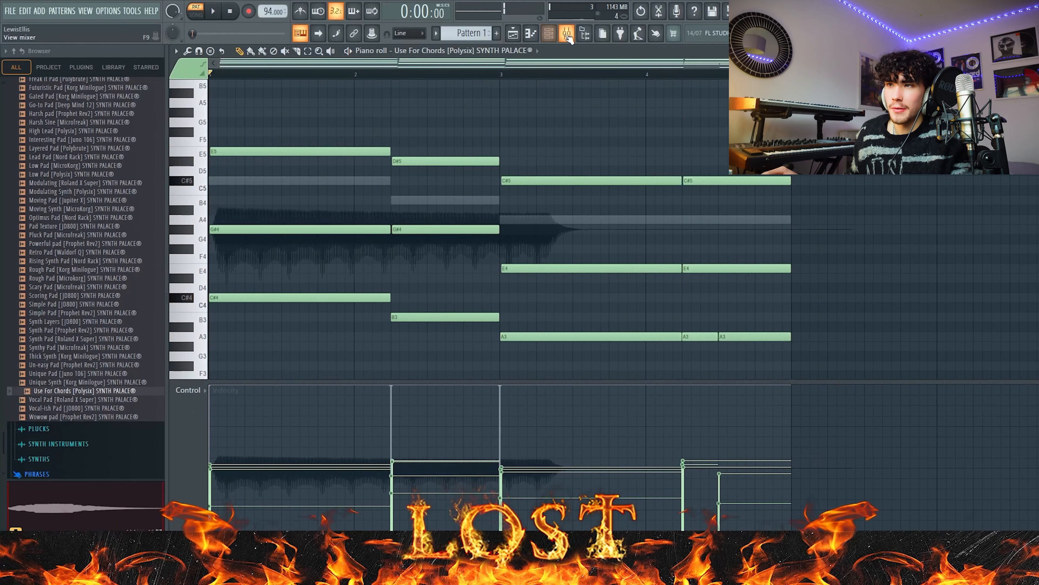
key("F9")
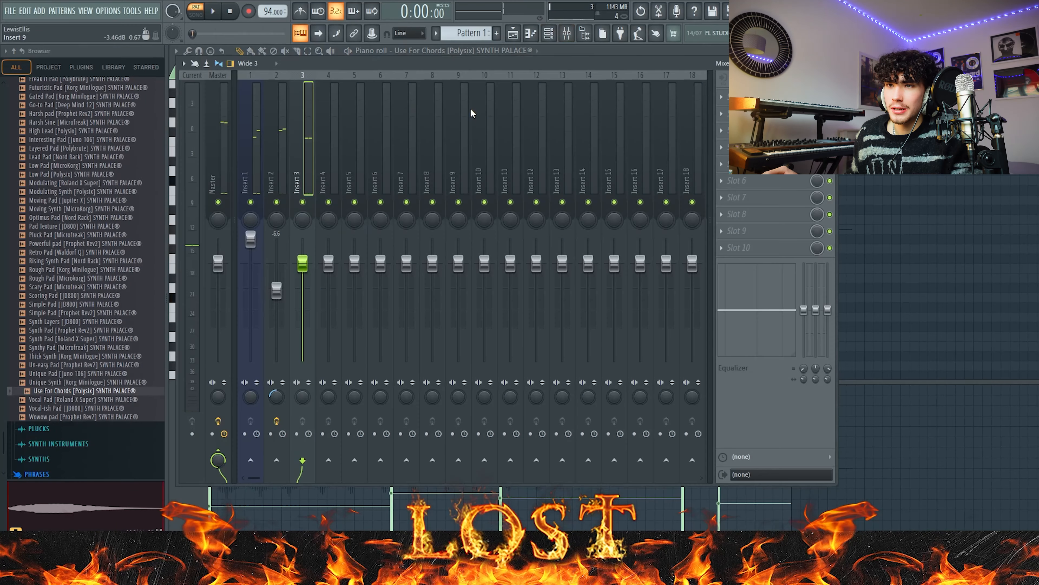
left_click(749, 97)
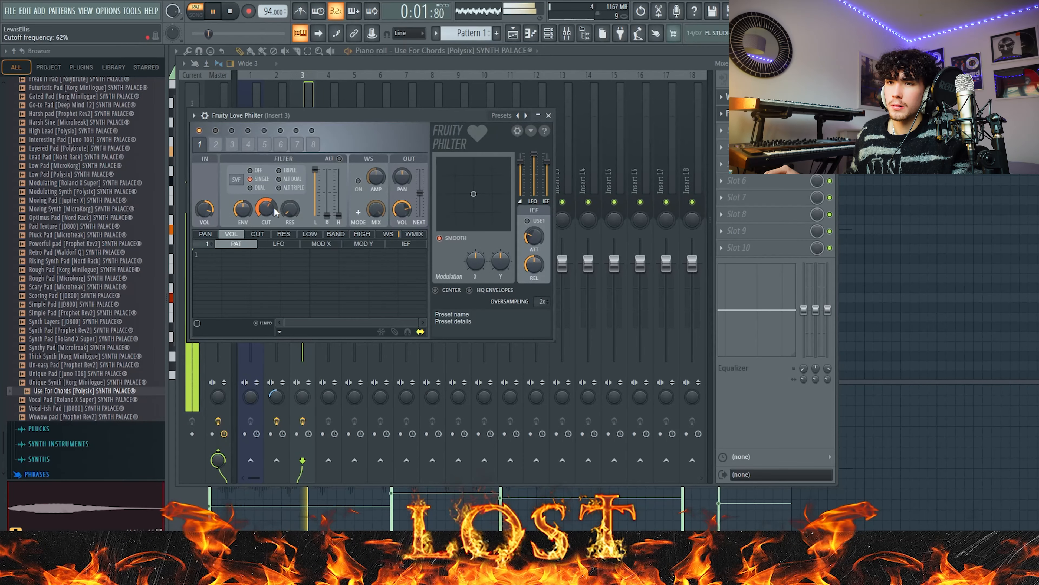
left_click(490, 67)
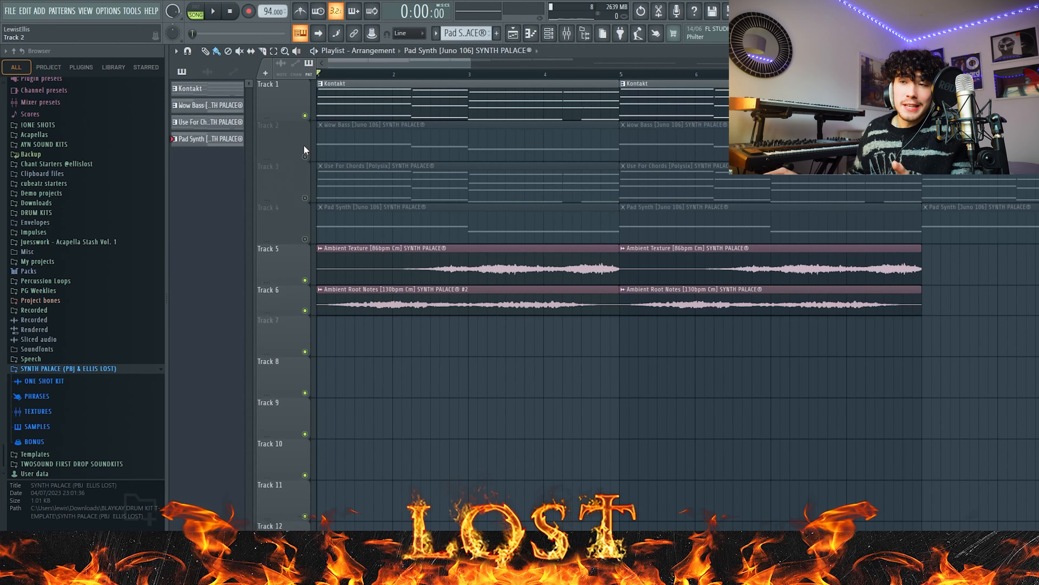
Mute the Kontakt chords on track 1 and play the Ambient Texture and Ambient Root Notes loops alone.
left_click(305, 115)
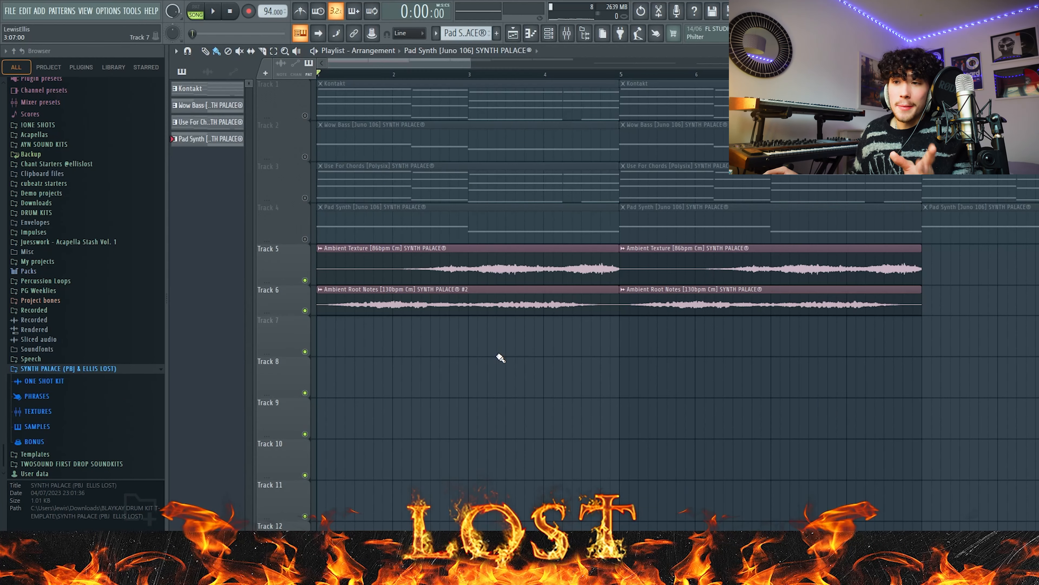
key("space")
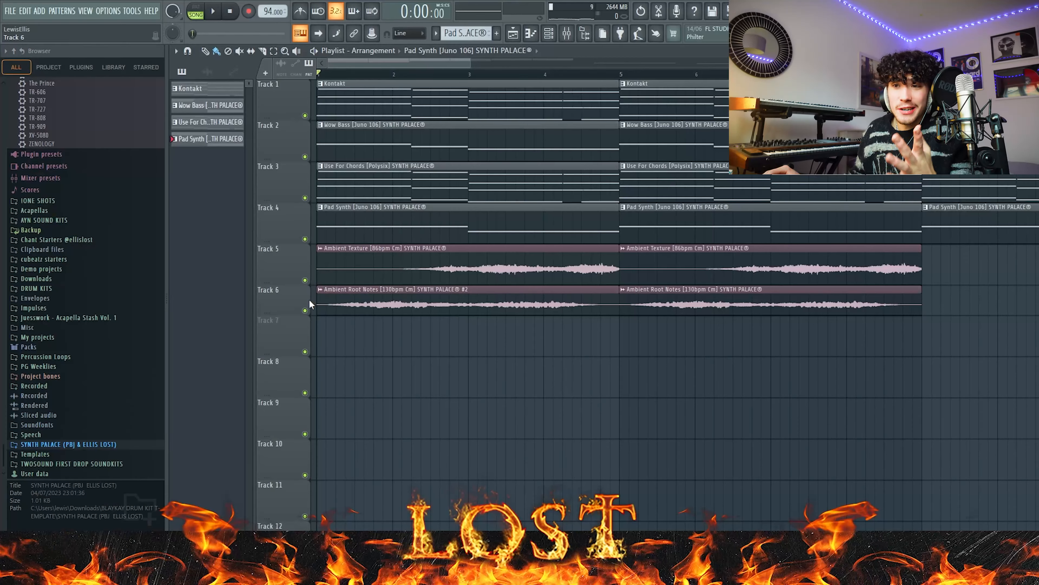
Solo the Ambient Root Notes on track 6 and switch tracks 5, 4 and 3 back on.
right_click(305, 310)
left_click(305, 280)
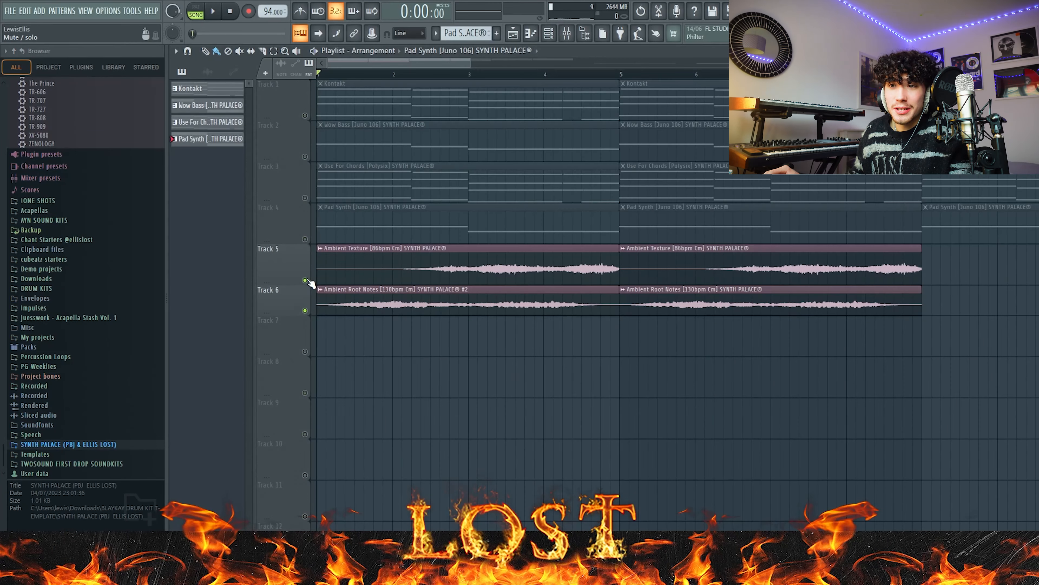
left_click(305, 238)
left_click(304, 198)
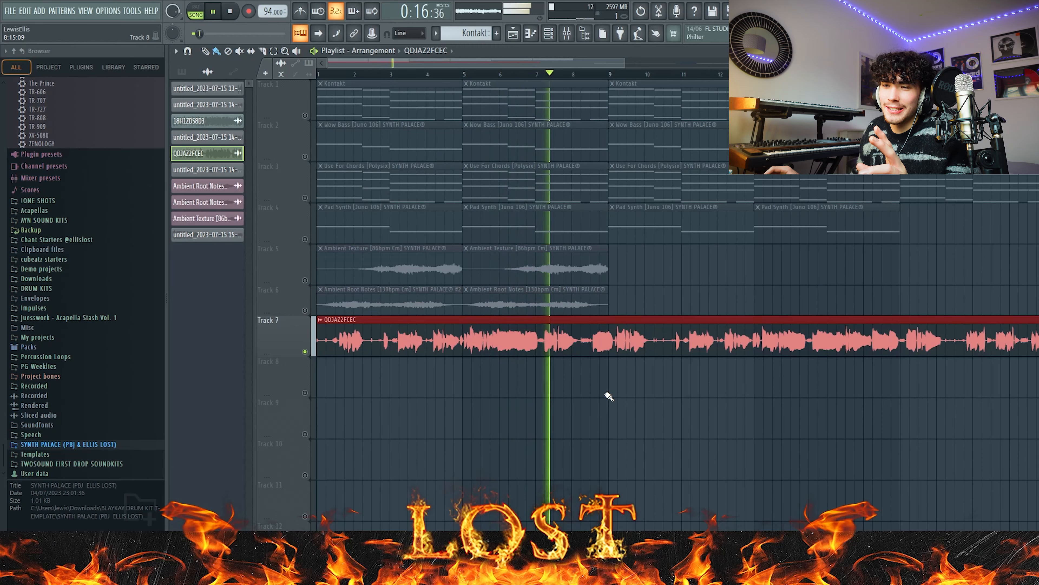
Stop playback, close the audio clip's settings, and solo and play the rendered master recording's track.
key("space")
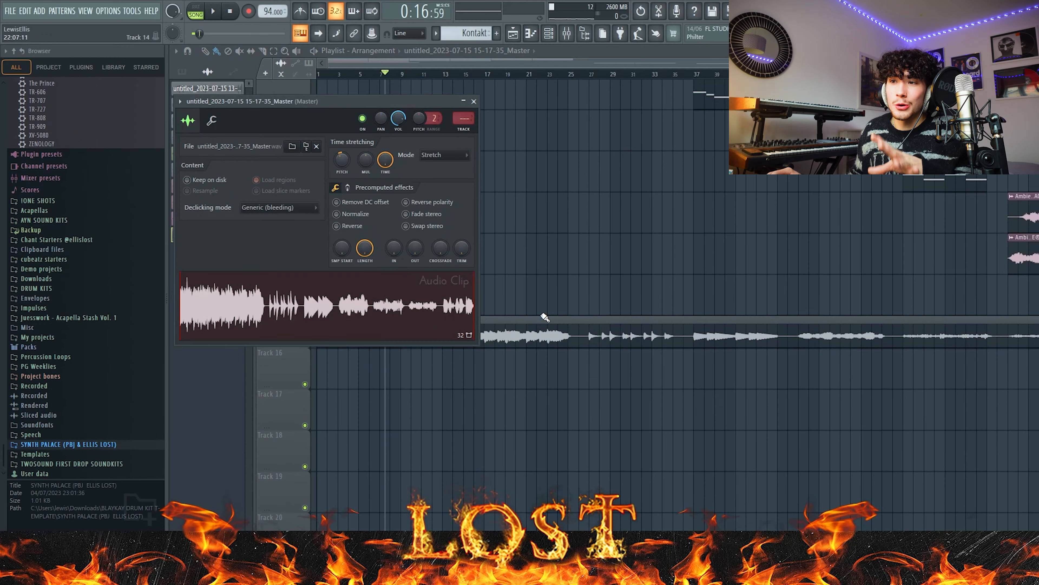
key("Escape")
right_click(305, 343)
scroll(332, 87, "up", 3)
key("space")
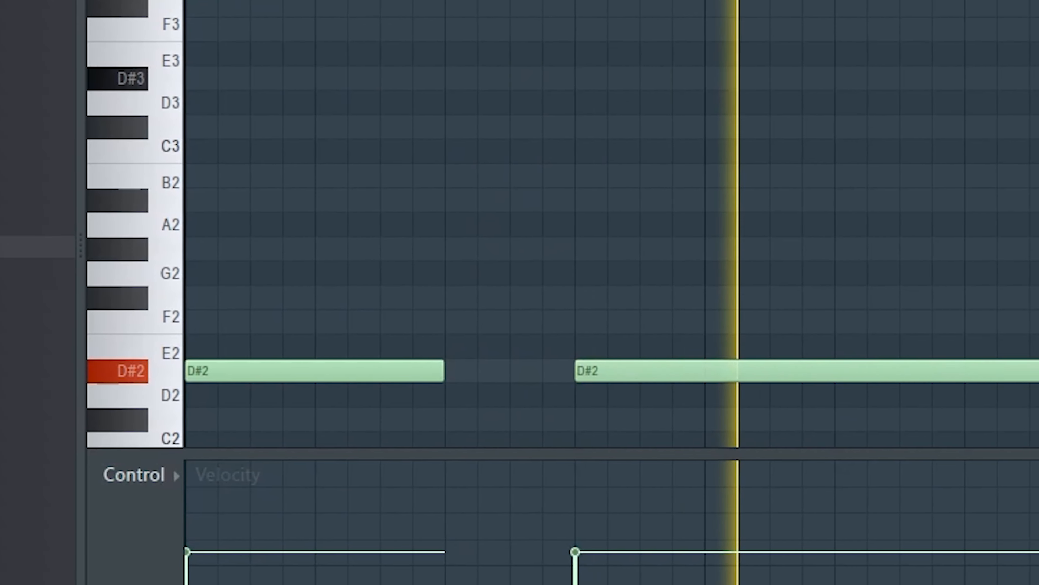
Select all the Doubled Up Synth notes and transpose them down to D#5.
key("ctrl+a")
scroll(714, 223, "down", 1)
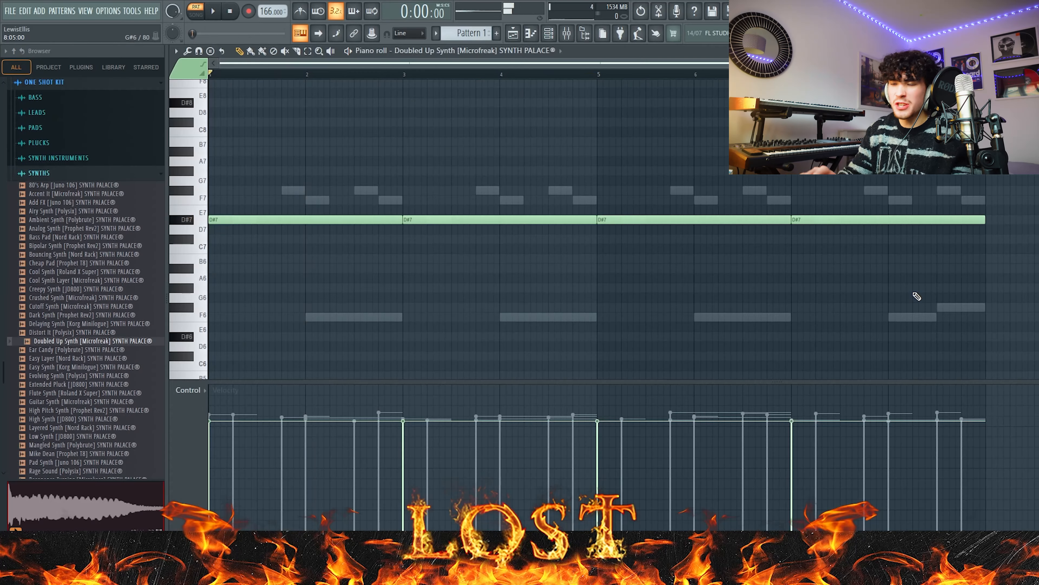
scroll(917, 296, "up", 4)
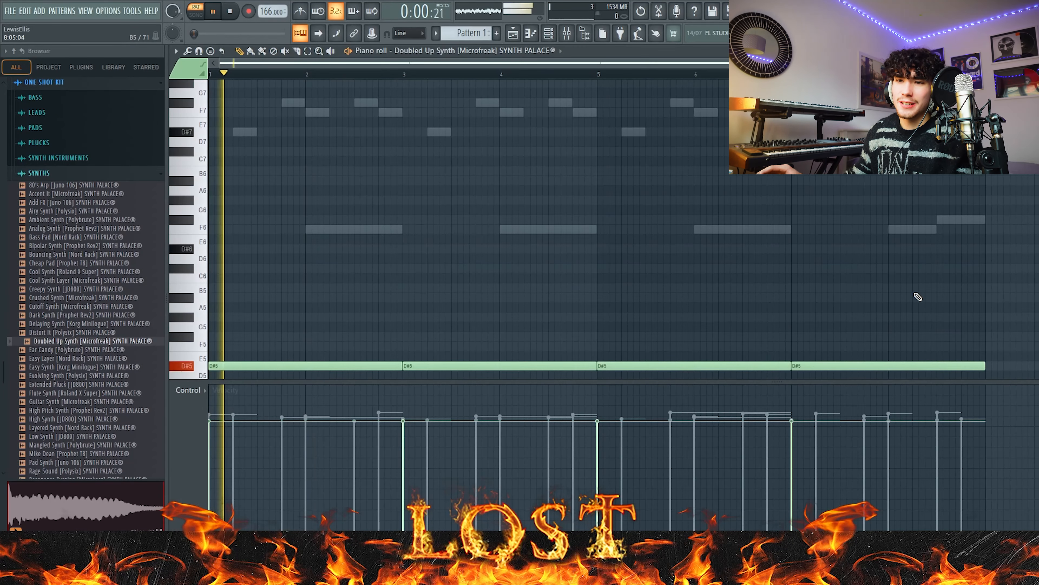
Stop playback and open the Doubled Up Synth channel from the channel rack.
key("F6")
key("space")
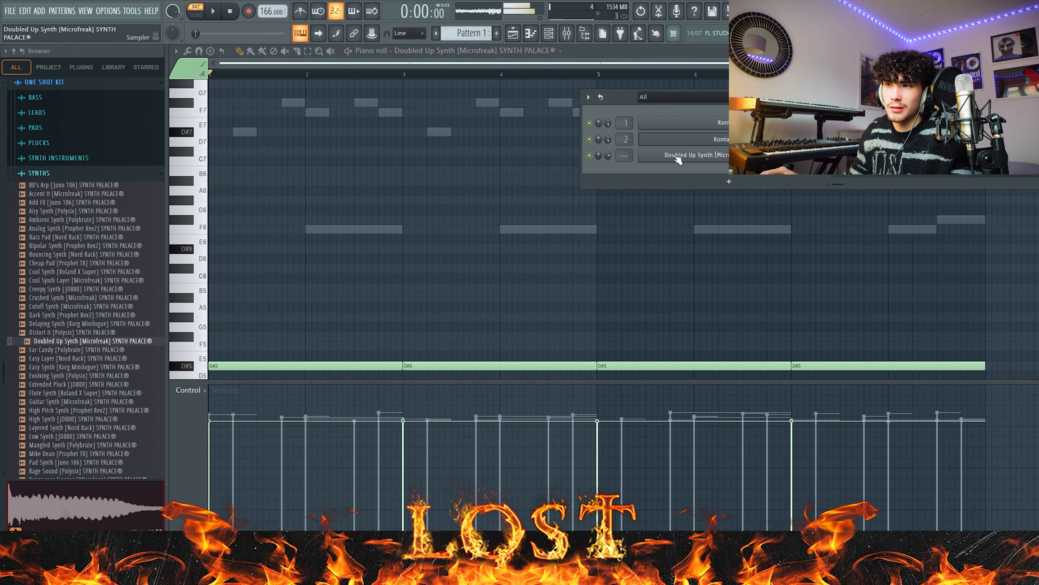
left_click(675, 158)
left_click(527, 239)
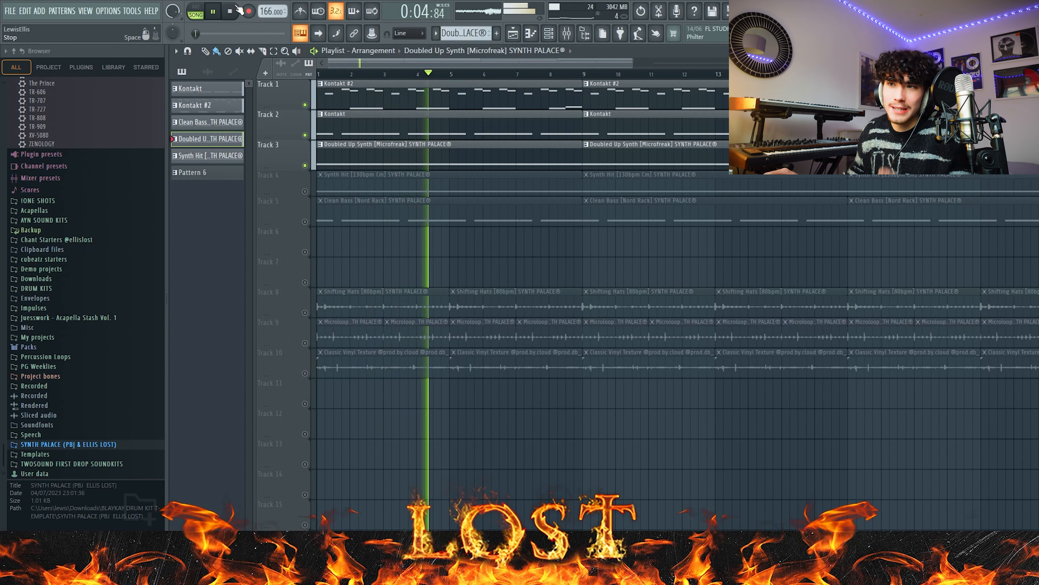
Stop the song and unmute the Synth Hit on track 4.
key("space")
left_click(306, 191)
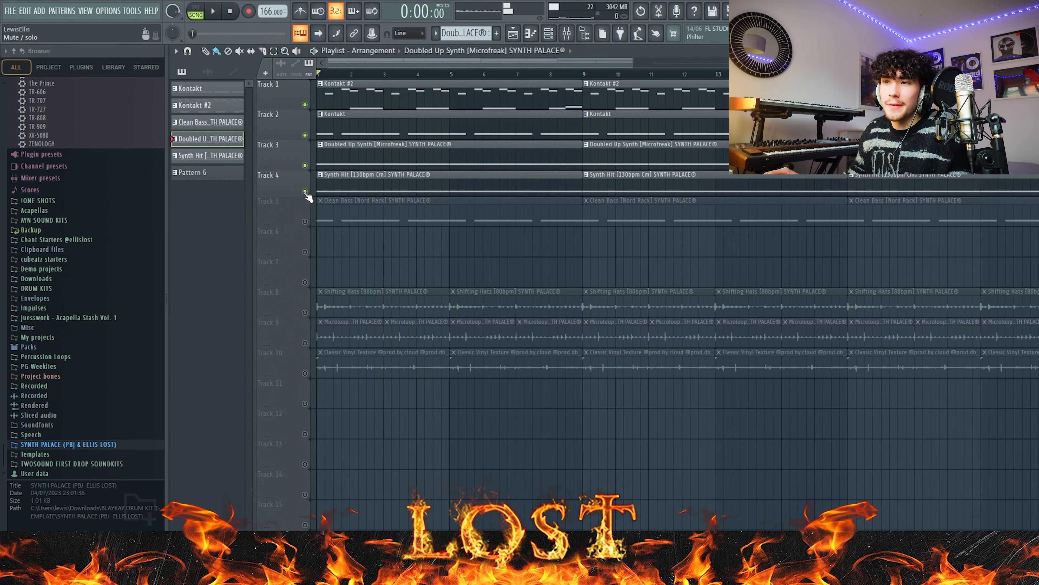
scroll(276, 203, "up", 3)
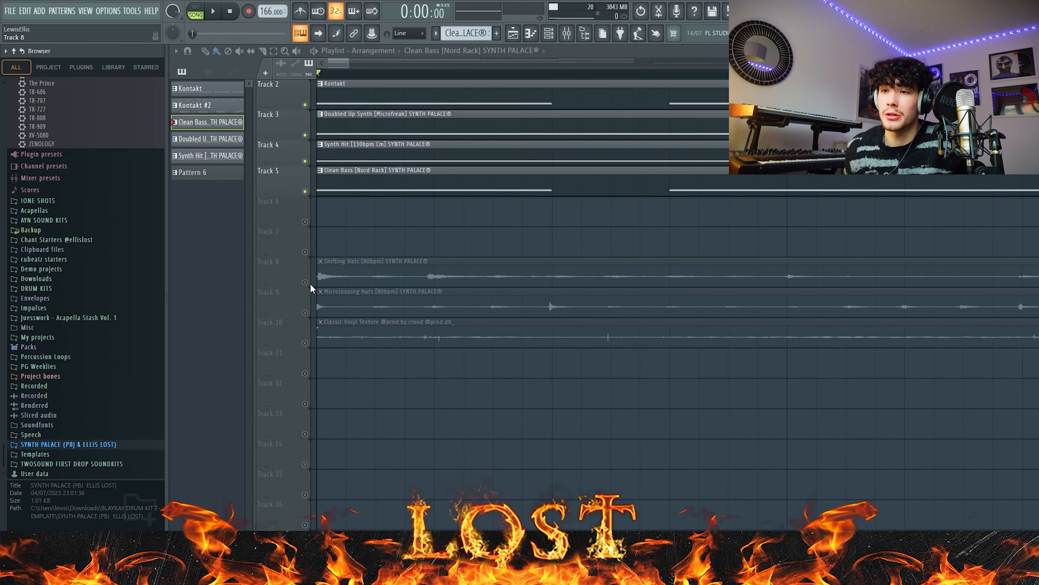
Audition the Shifting Hats, Microlooping Hats and Classic Vinyl Texture tracks in solo, and play the full arrangement.
left_click(305, 282)
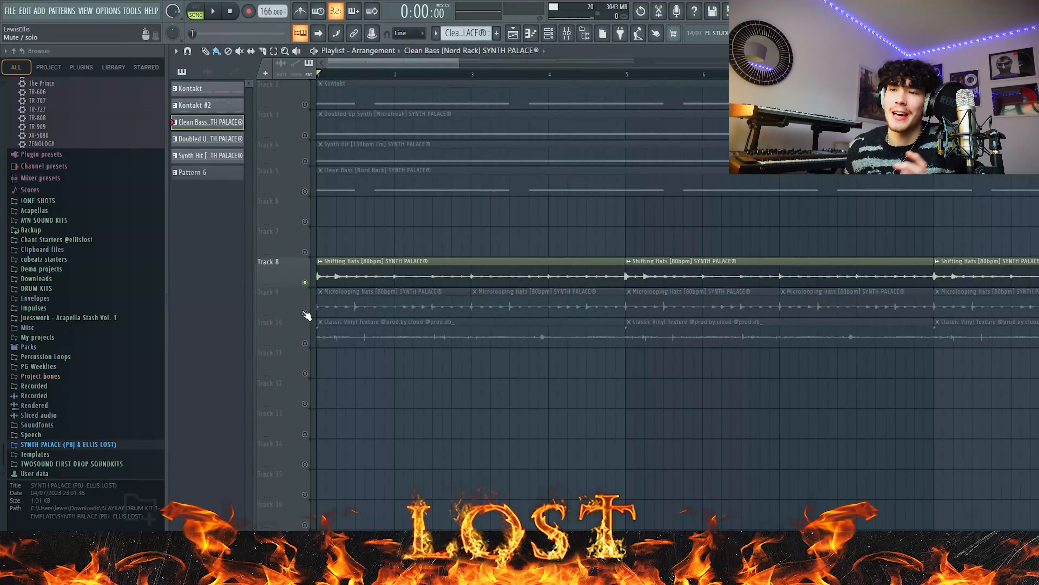
left_click(324, 309)
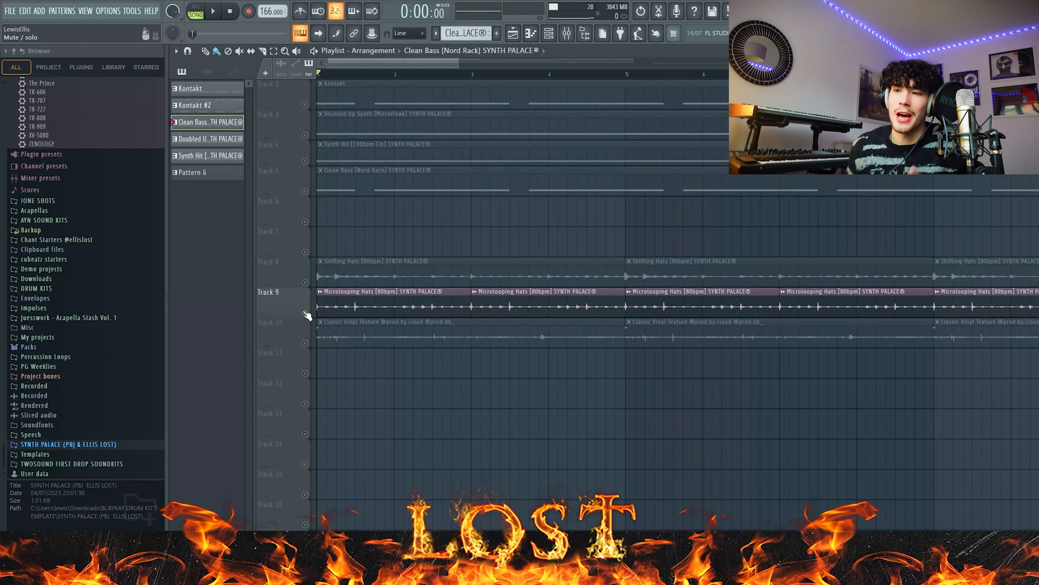
key("space")
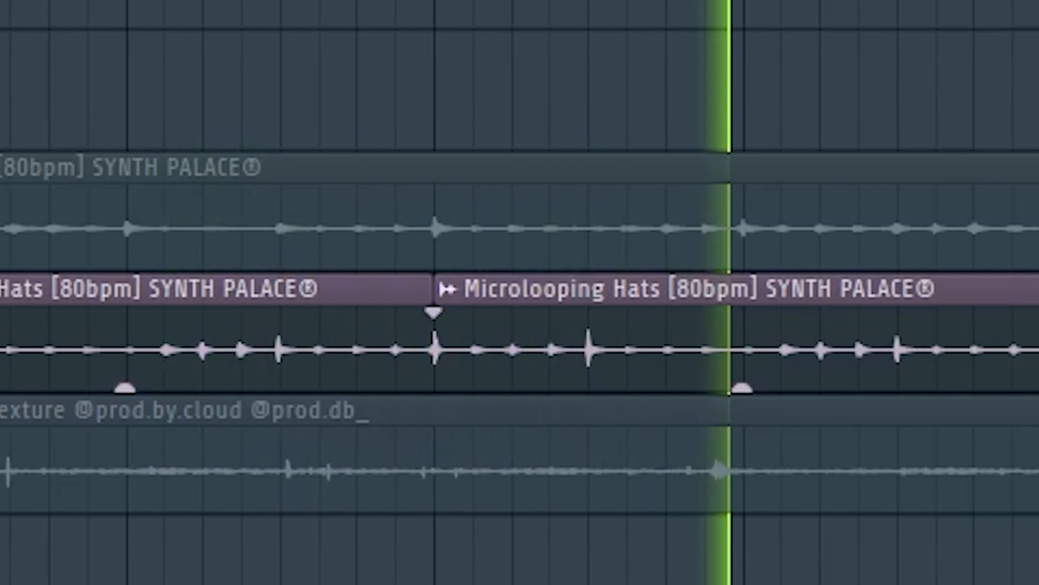
right_click(305, 344)
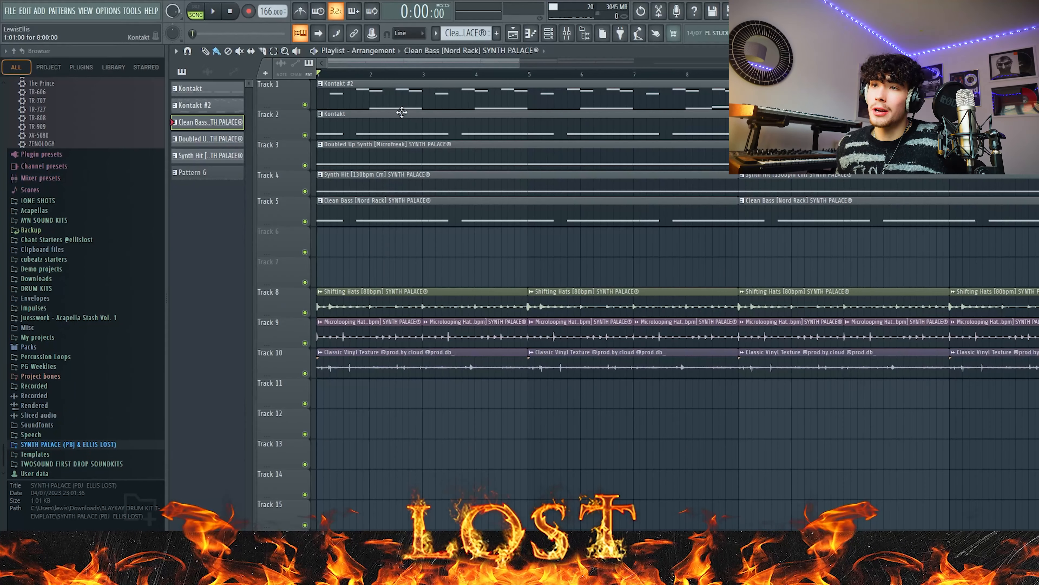
key("space")
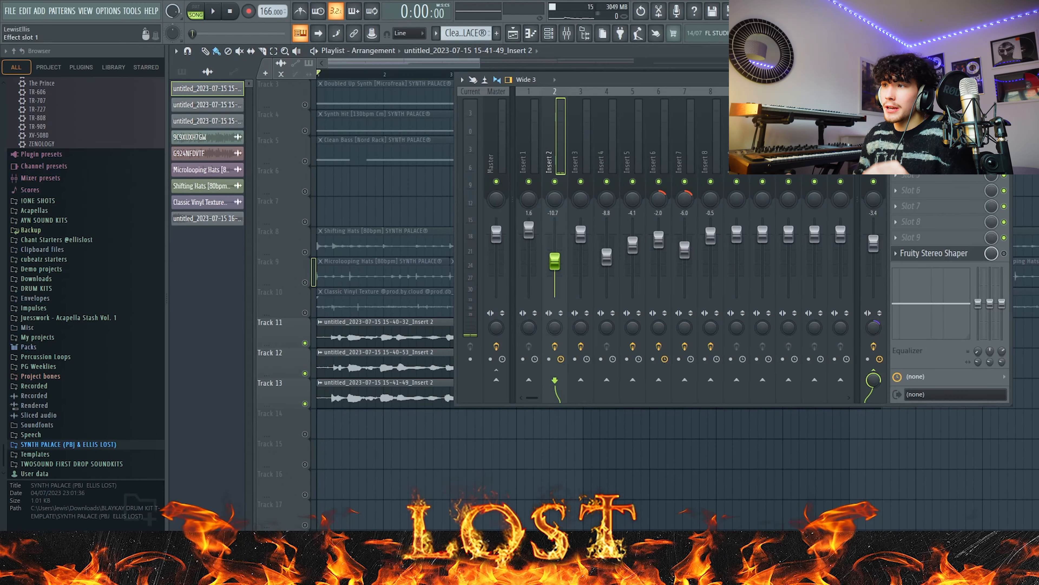
Examine the FabFilter Pro-Q 3, Little AlterBoy and Fruity Love Philter effects on Insert 2, moving their windows aside, and hide the mixer.
left_click_drag(819, 78, 912, 102)
left_click(864, 111)
left_click(865, 127)
left_click_drag(437, 150, 444, 207)
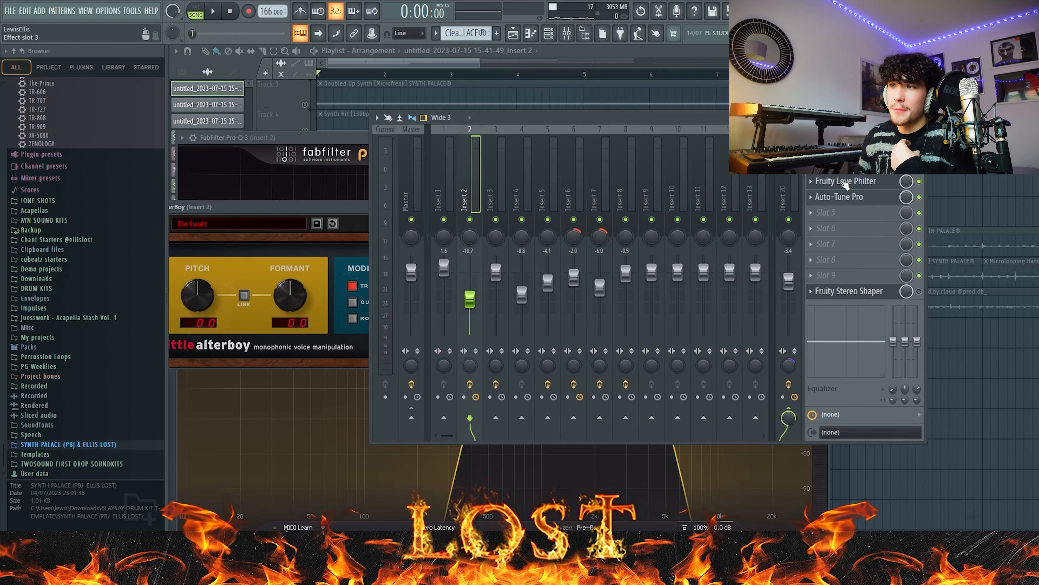
left_click(846, 182)
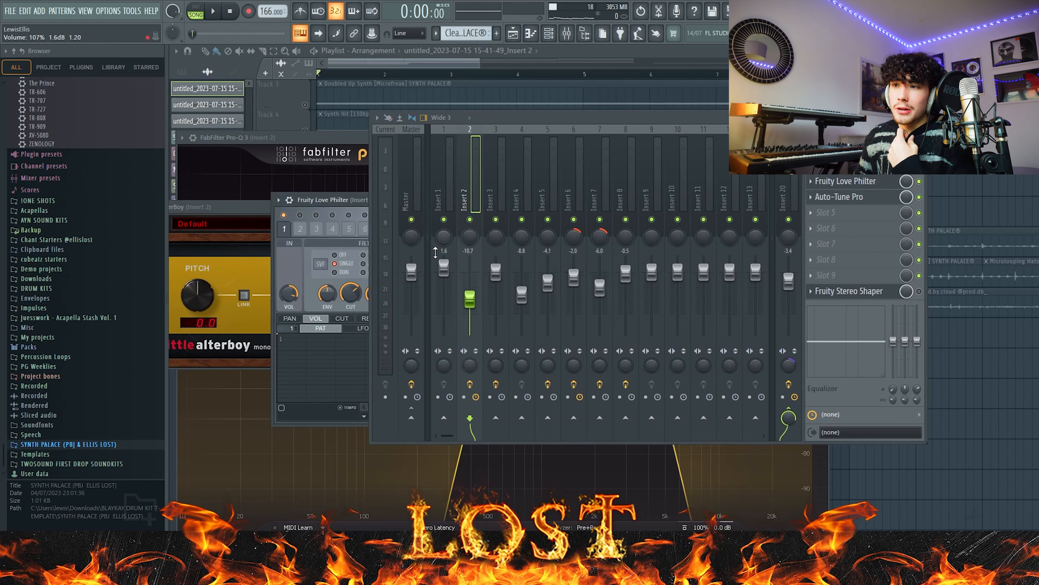
left_click_drag(346, 198, 255, 180)
key("F9")
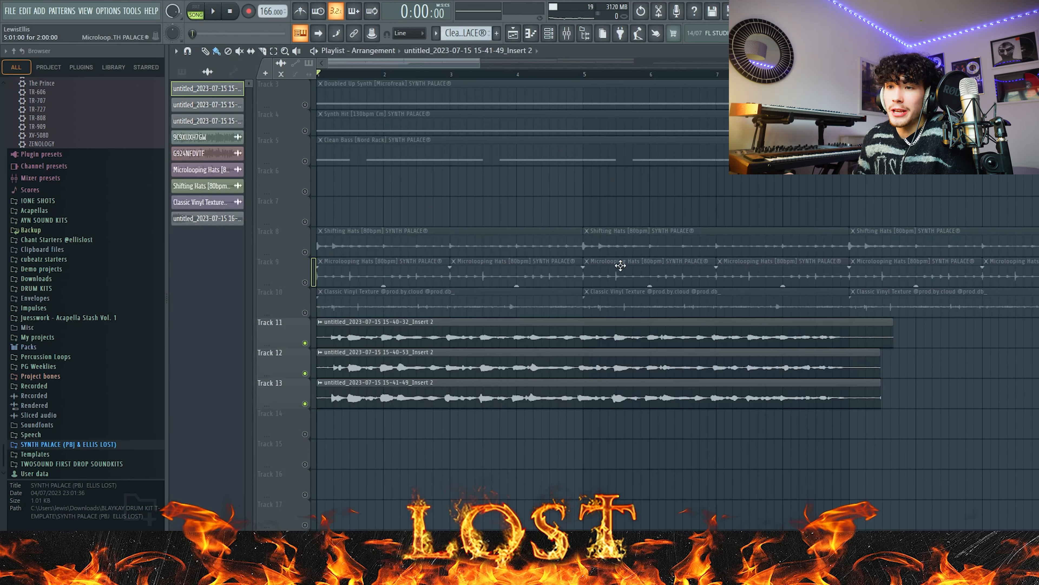
Play back the three recorded takes on tracks 11 to 13 and stop.
key("space")
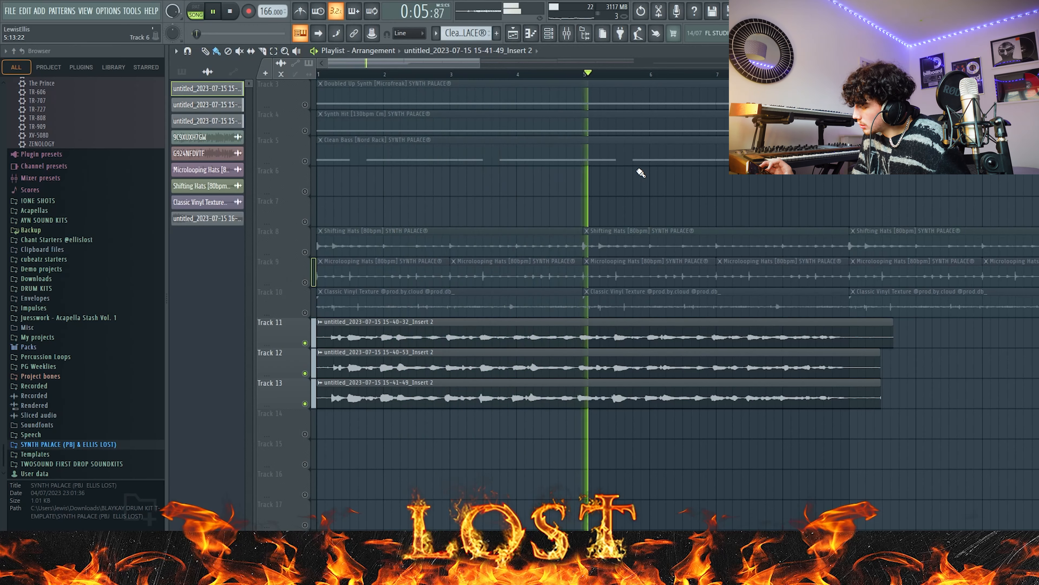
key("space")
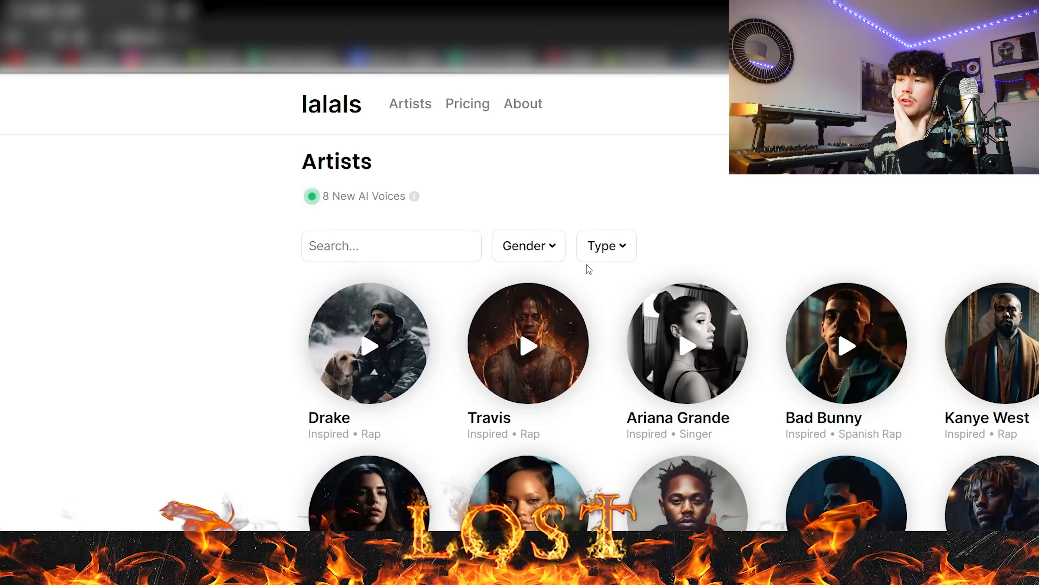
Switch to the lalals website and browse the AI voices on its Artists page.
scroll(586, 267, "down", 5)
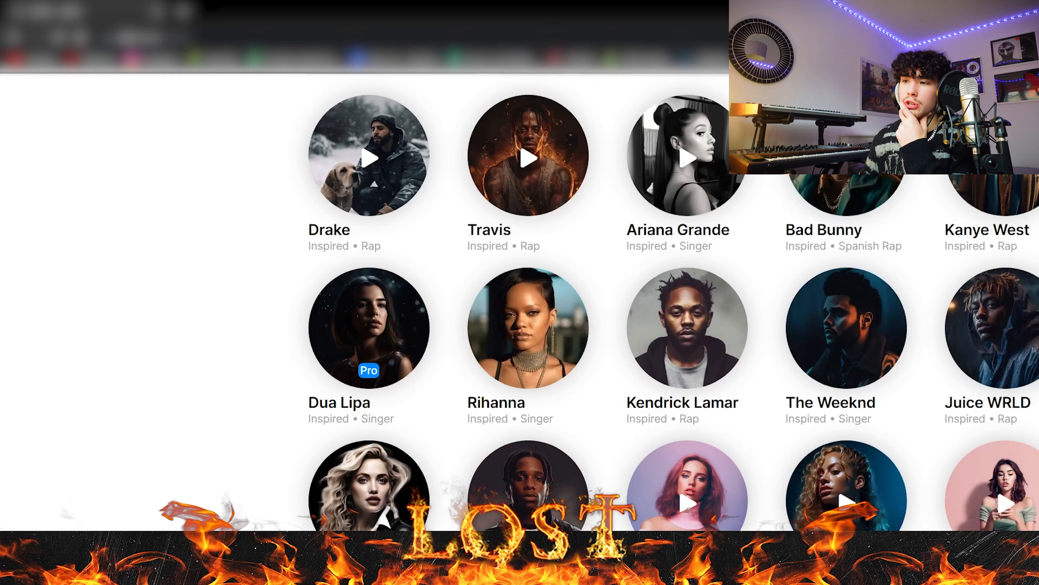
scroll(612, 275, "down", 3)
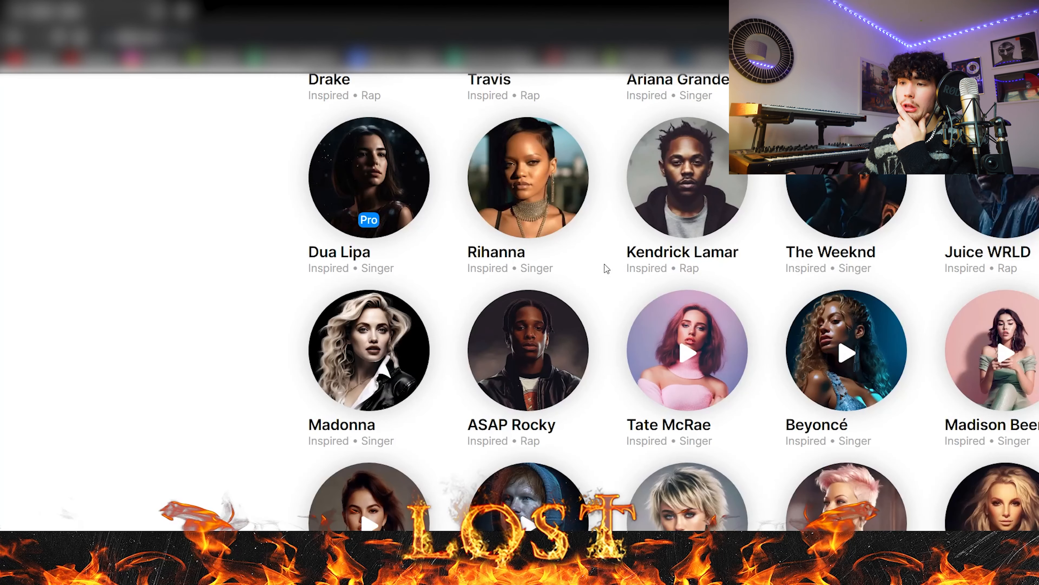
scroll(846, 304, "down", 9)
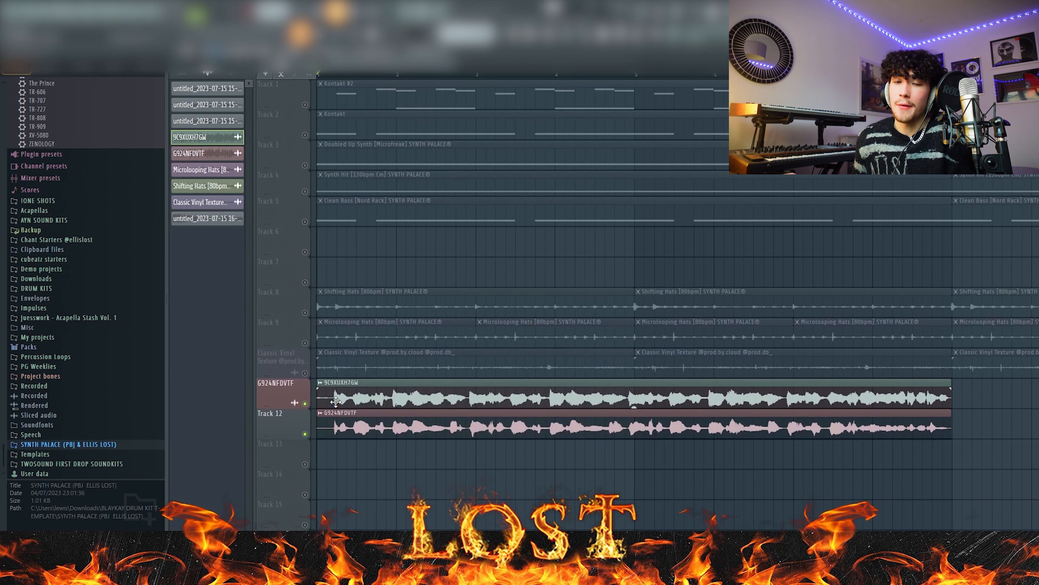
Switch back to FL Studio and examine the rendered master recording on track 21 of the playlist.
double_click(401, 395)
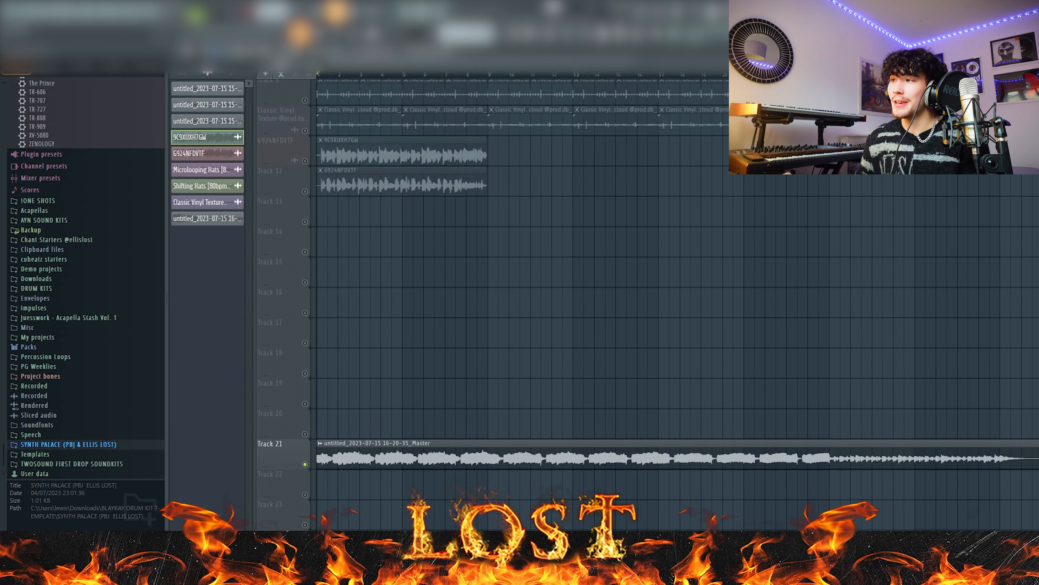
scroll(664, 288, "up", 1)
scroll(663, 287, "down", 4)
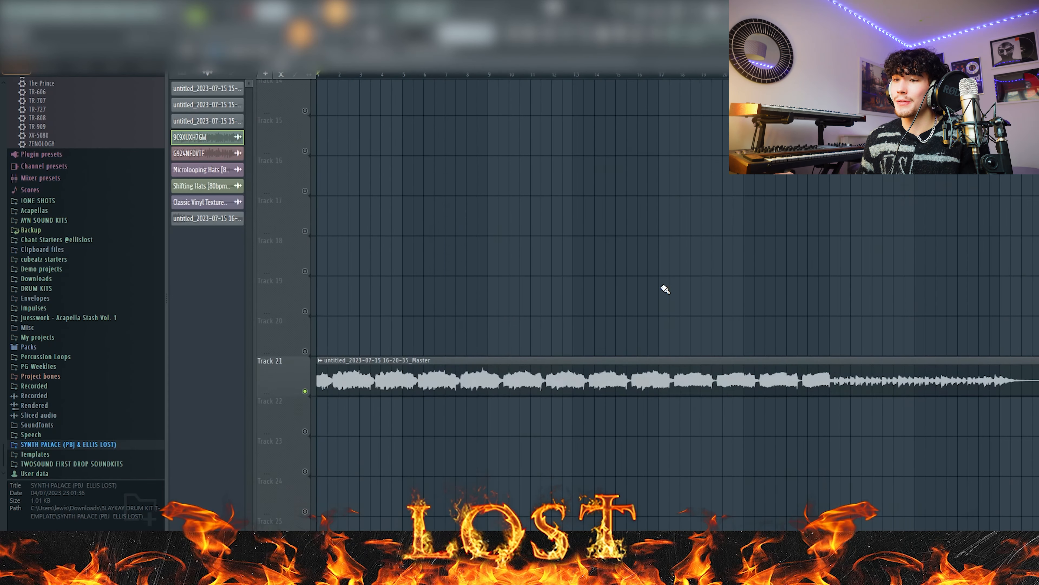